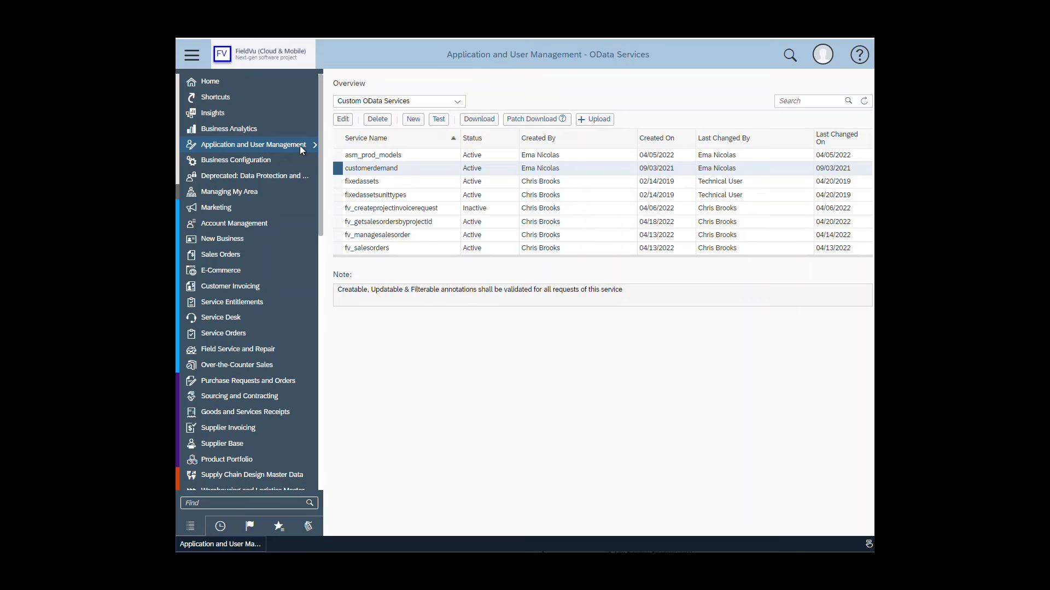
Open the BYDESIGN communication system for editing from Application and User Management's Communication Systems
mouse_move(299, 145)
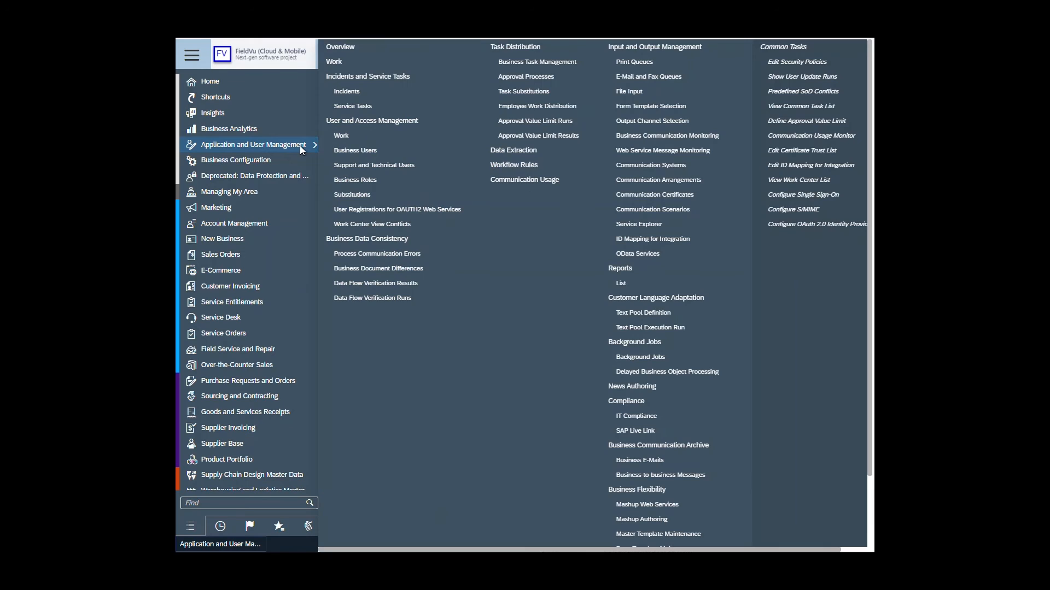
left_click(660, 172)
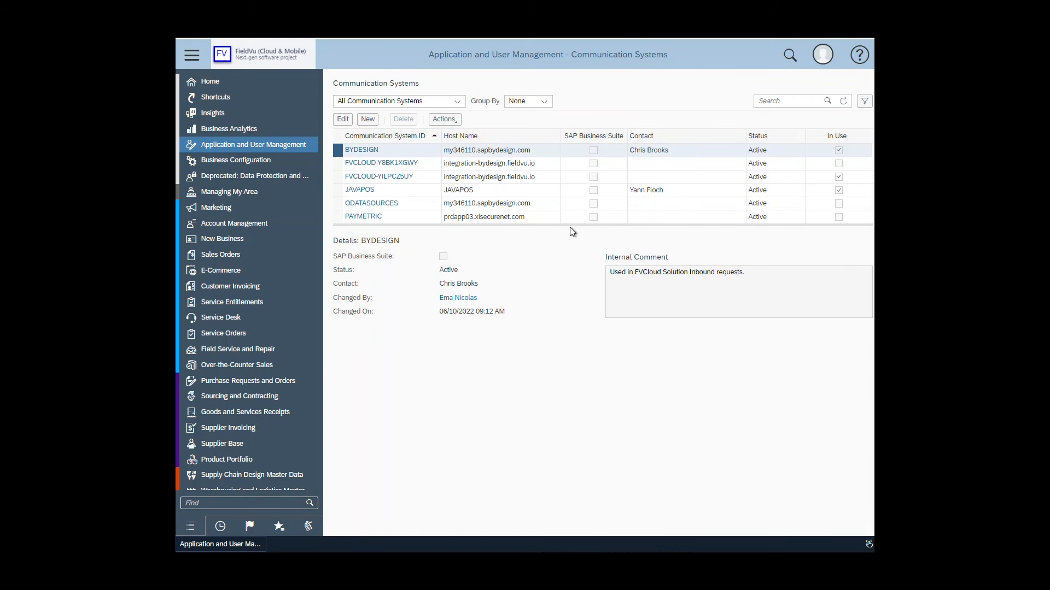
left_click(549, 152)
left_click(344, 120)
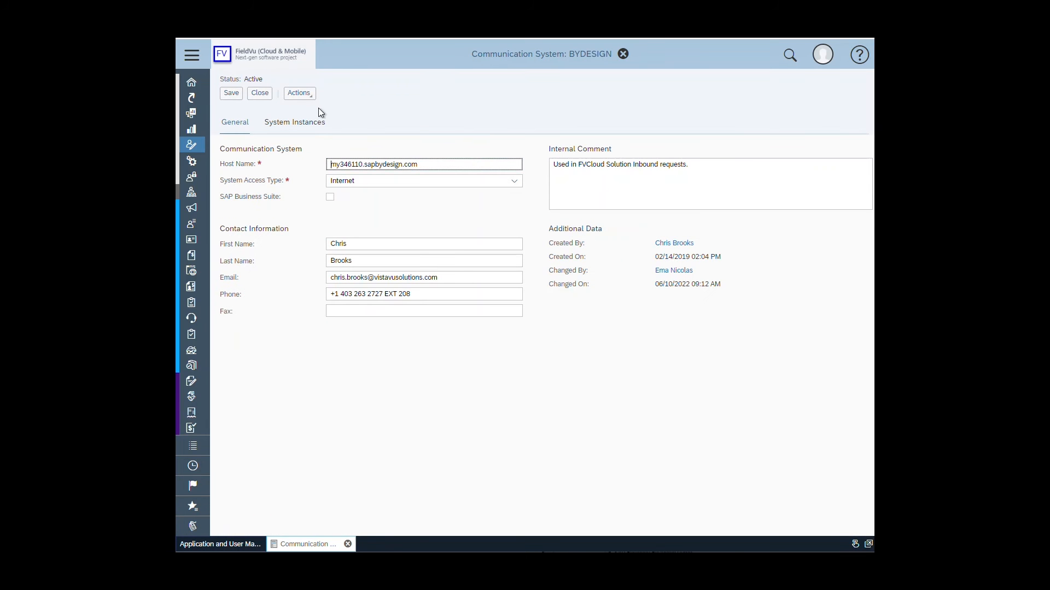
Examine the BYDESIGN system's instances, including ODATAUSER and ODATAUSER1, and close the communication system without saving
left_click(294, 126)
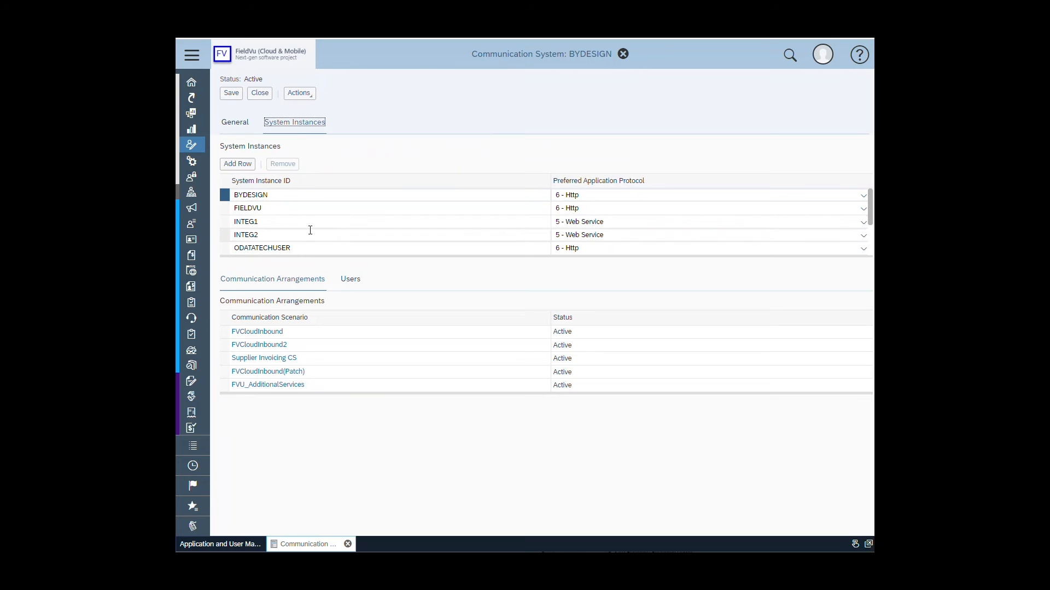
scroll(312, 223, "down", 1)
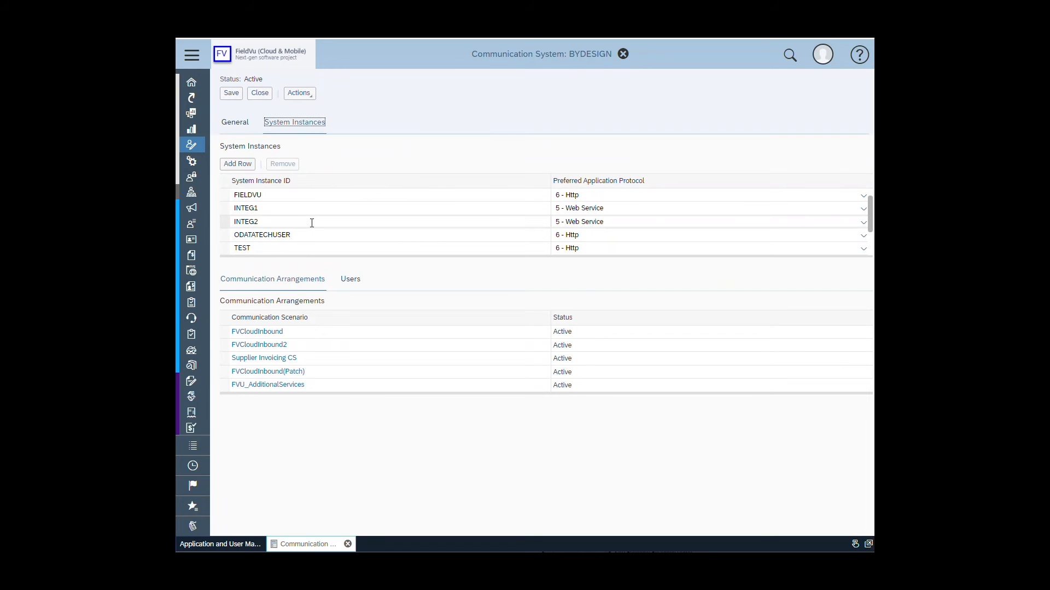
scroll(312, 223, "down", 3)
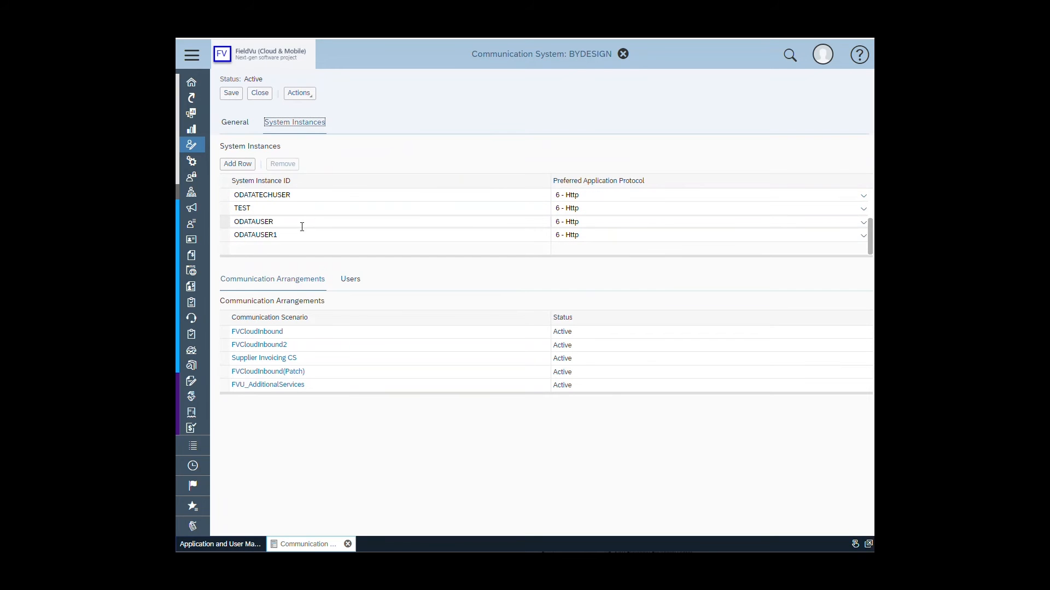
left_click(301, 227)
left_click(295, 232)
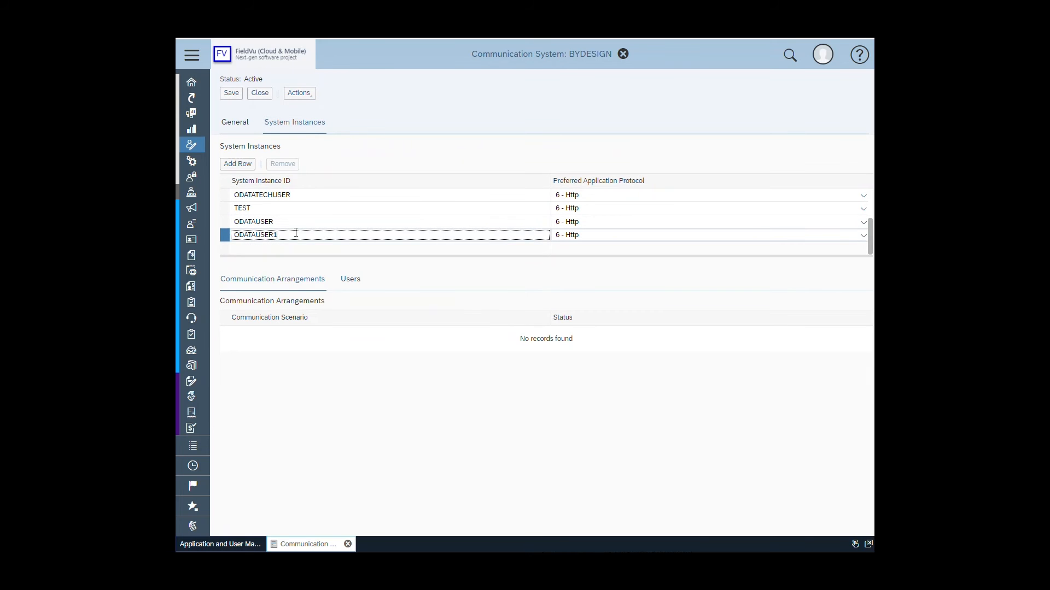
left_click(290, 226)
left_click(291, 234)
left_click(260, 93)
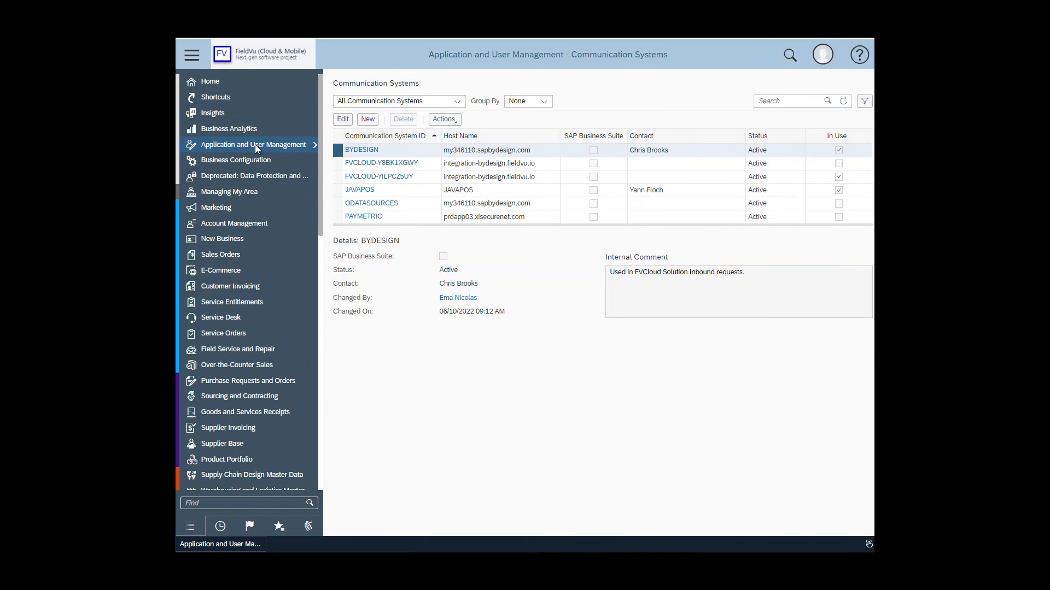
Start a new communication arrangement based on the OData Services for Business Objects scenario and proceed to the business data
mouse_move(255, 144)
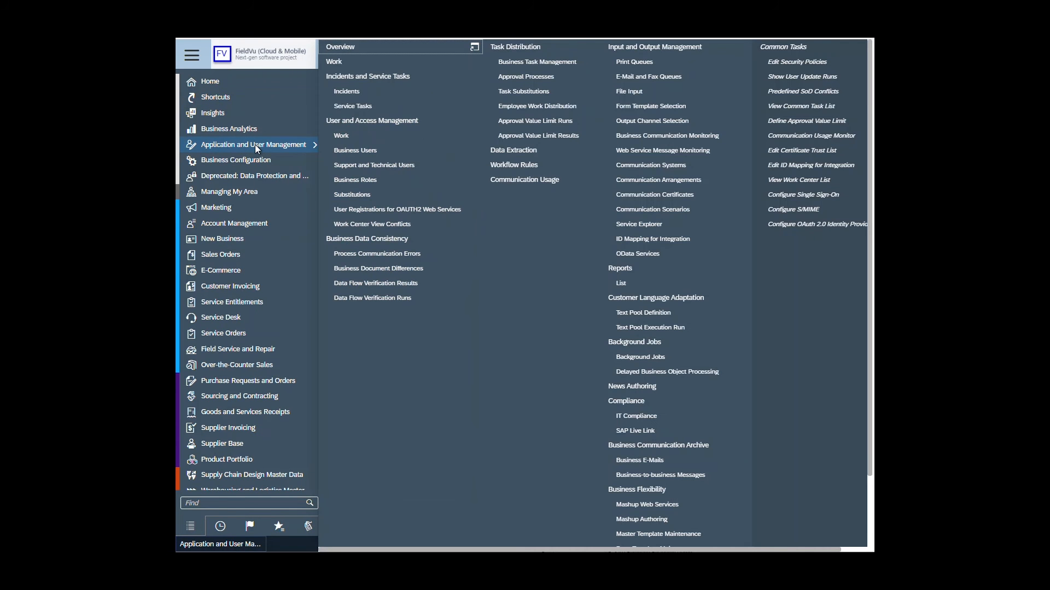
left_click(630, 178)
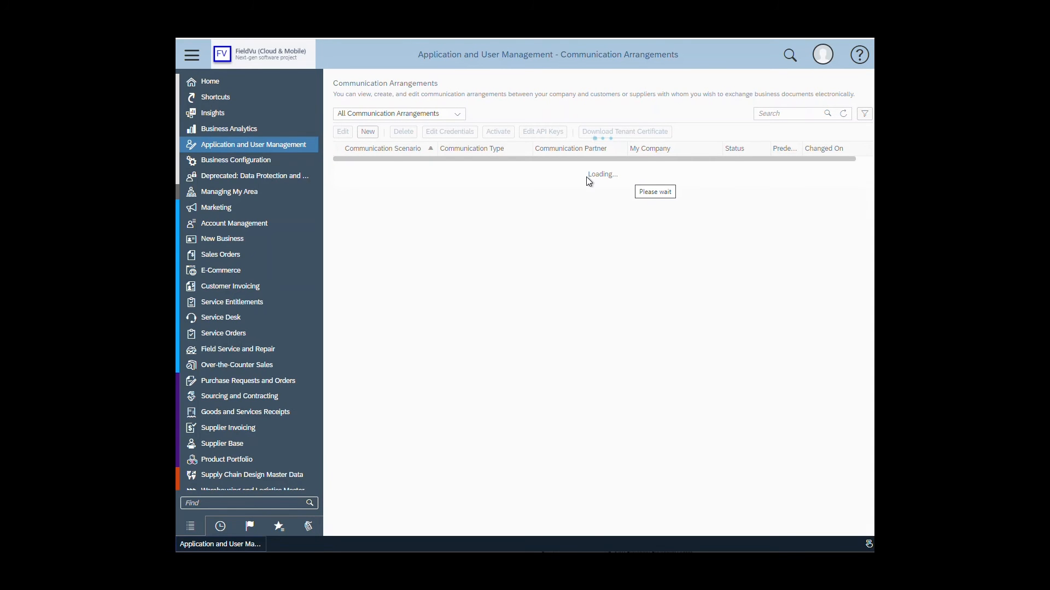
left_click(366, 134)
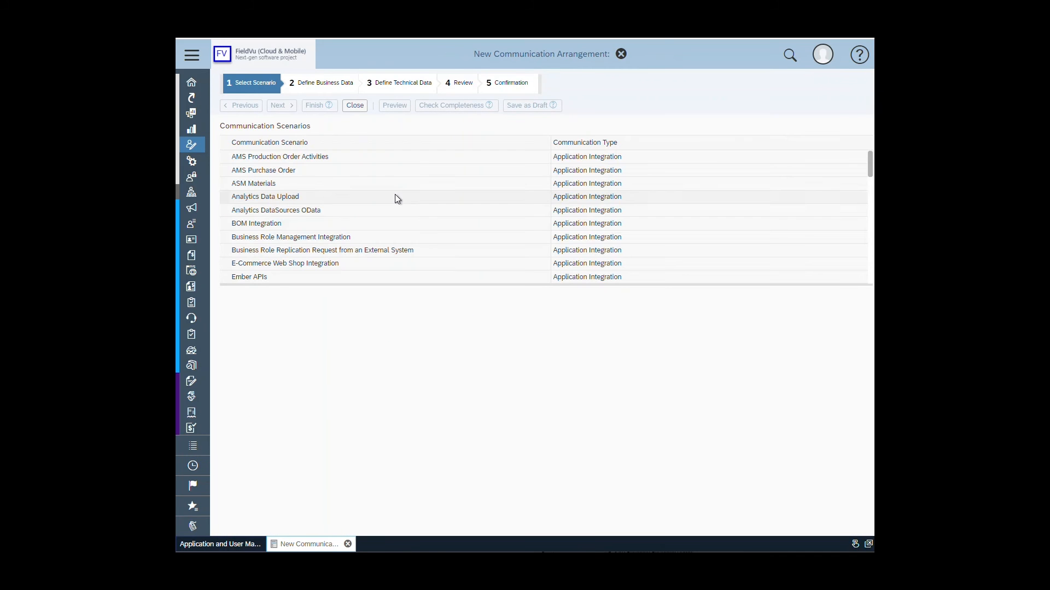
scroll(444, 212, "down", 5)
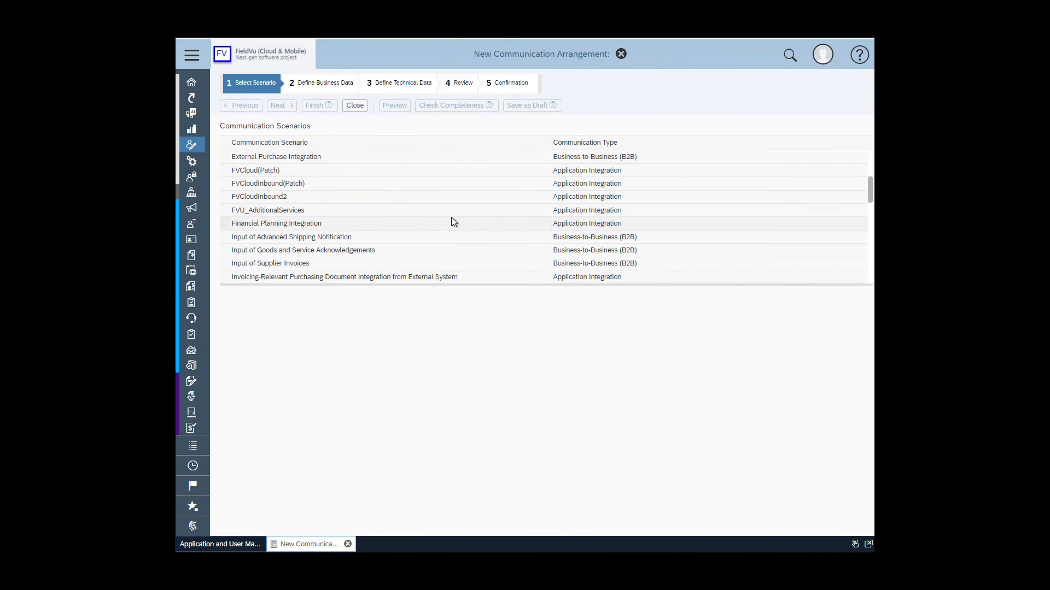
scroll(451, 221, "down", 3)
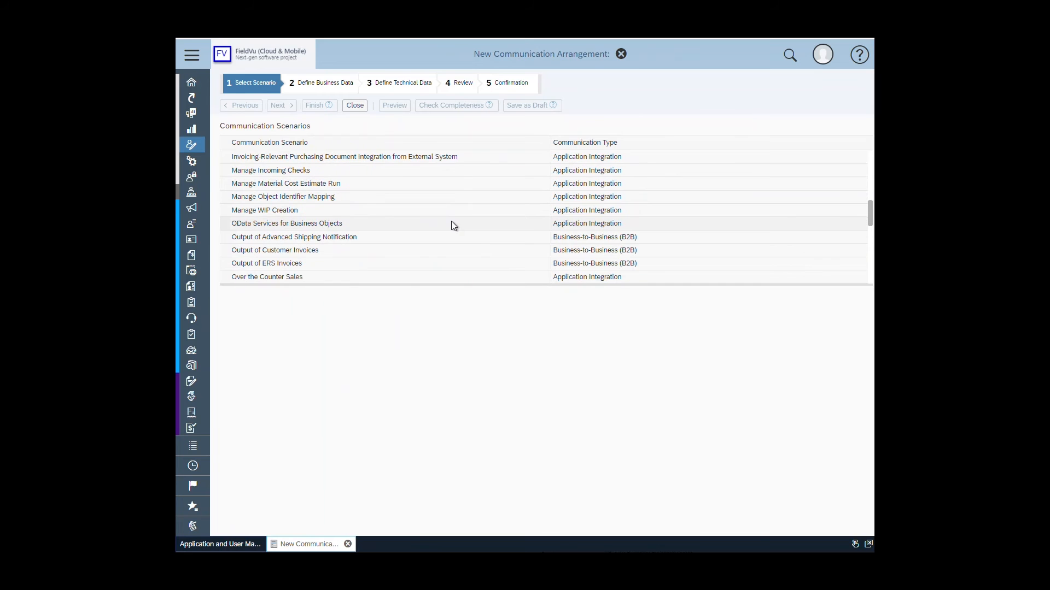
left_click(353, 227)
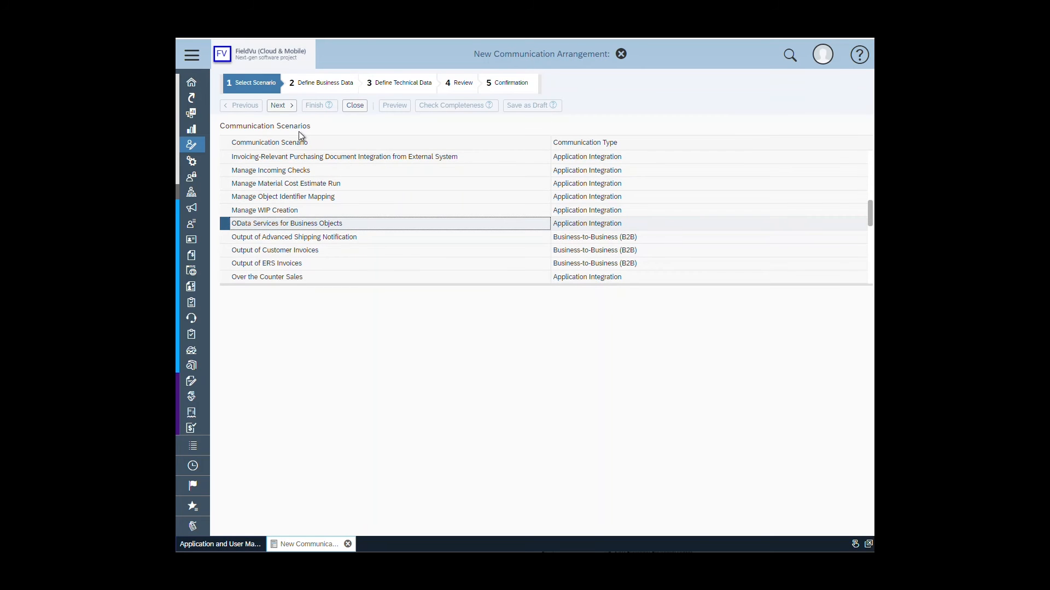
left_click(277, 105)
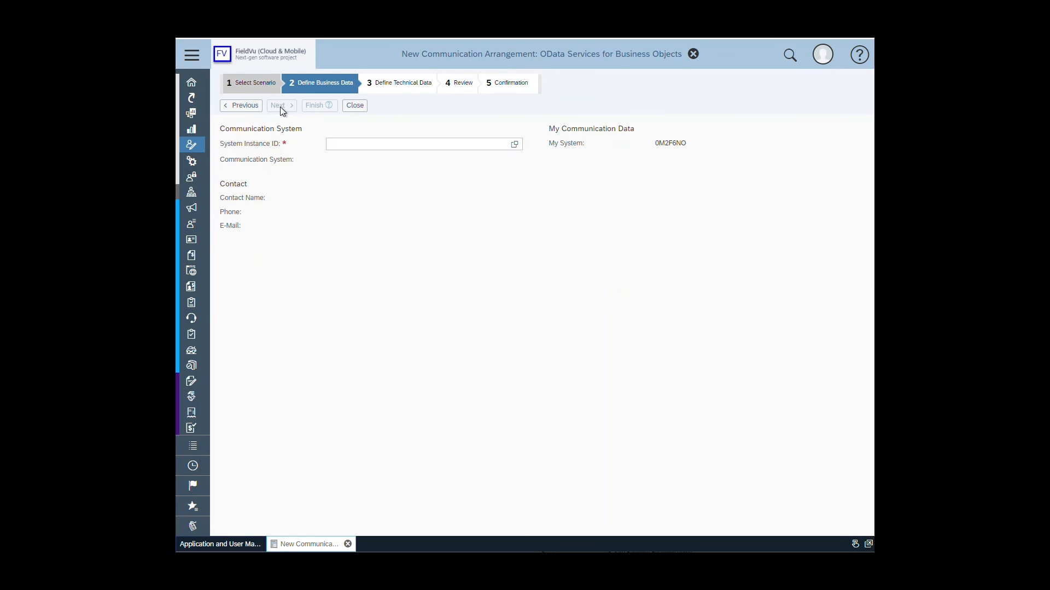
Set the arrangement's System Instance ID to ODATAUSER and proceed to the technical data
left_click(335, 144)
type("o")
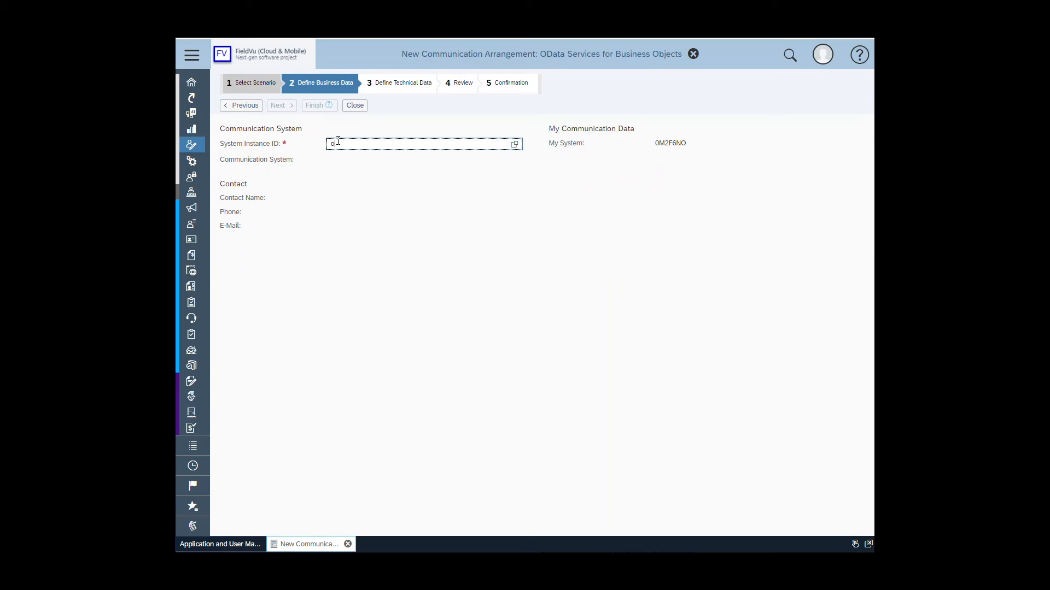
type("data")
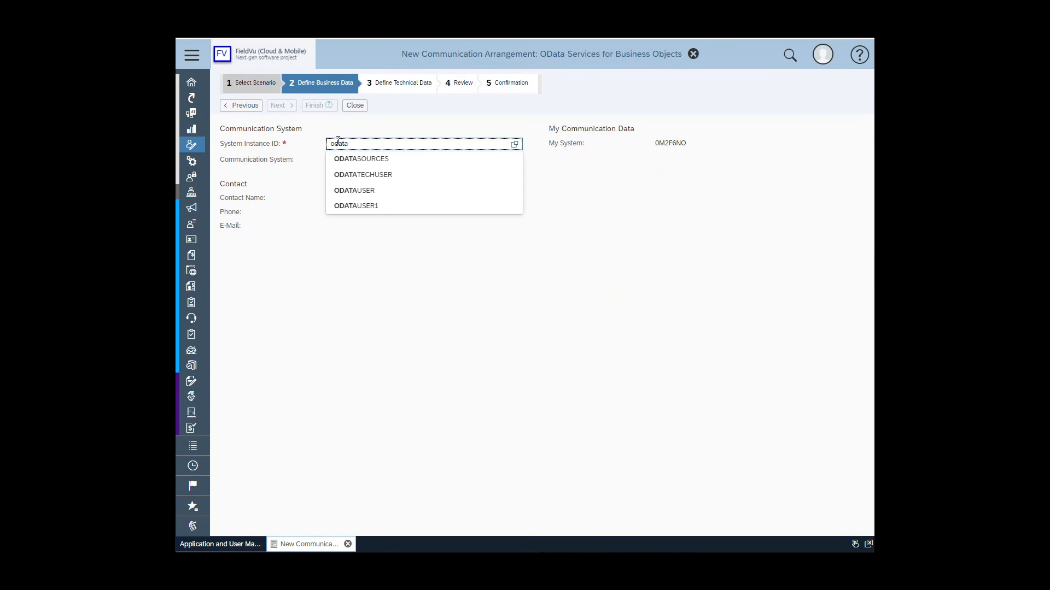
type("u")
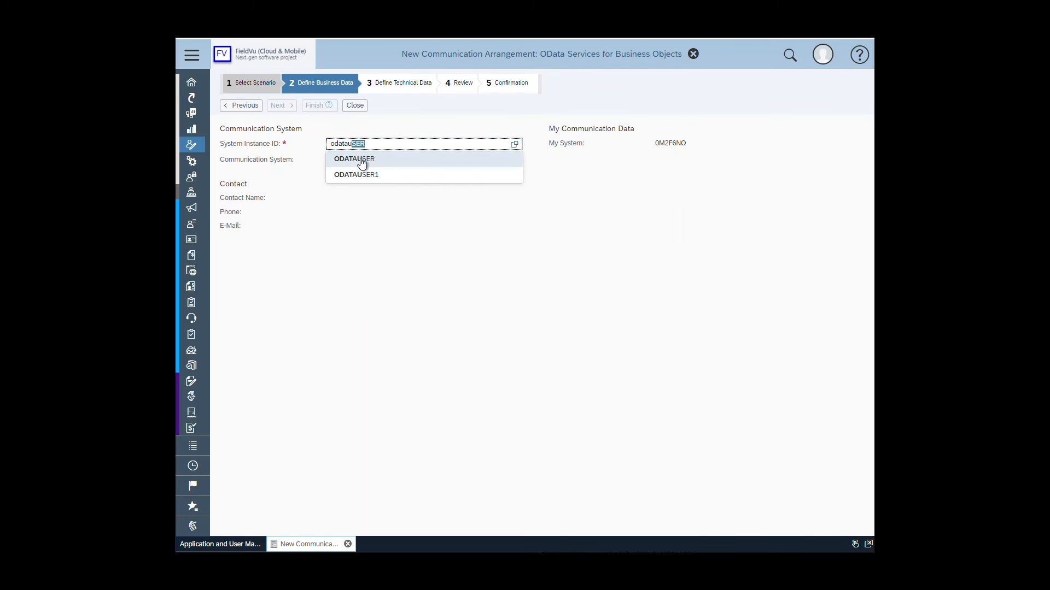
left_click(361, 159)
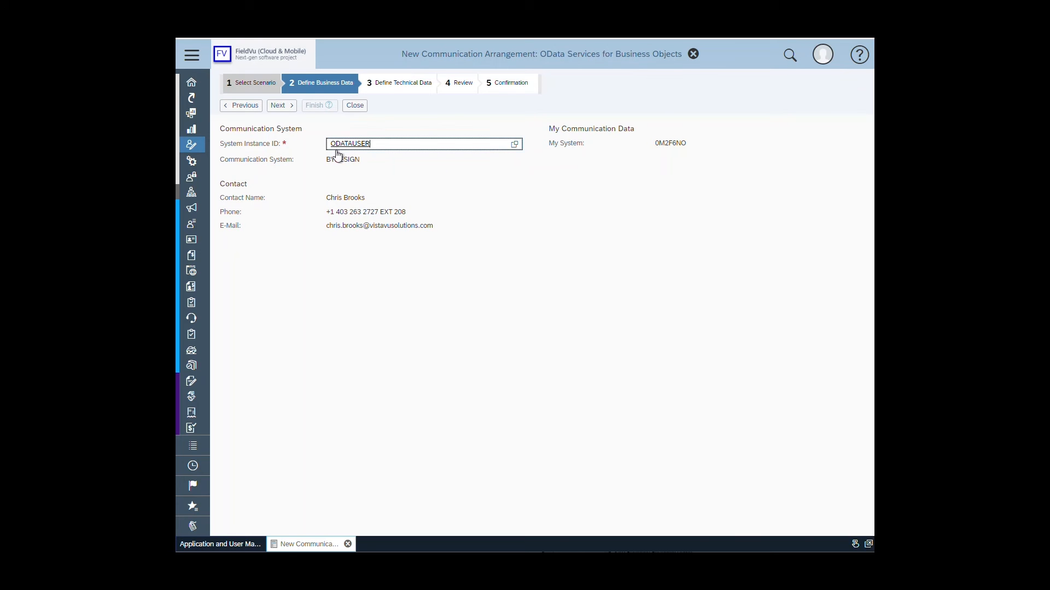
left_click(284, 108)
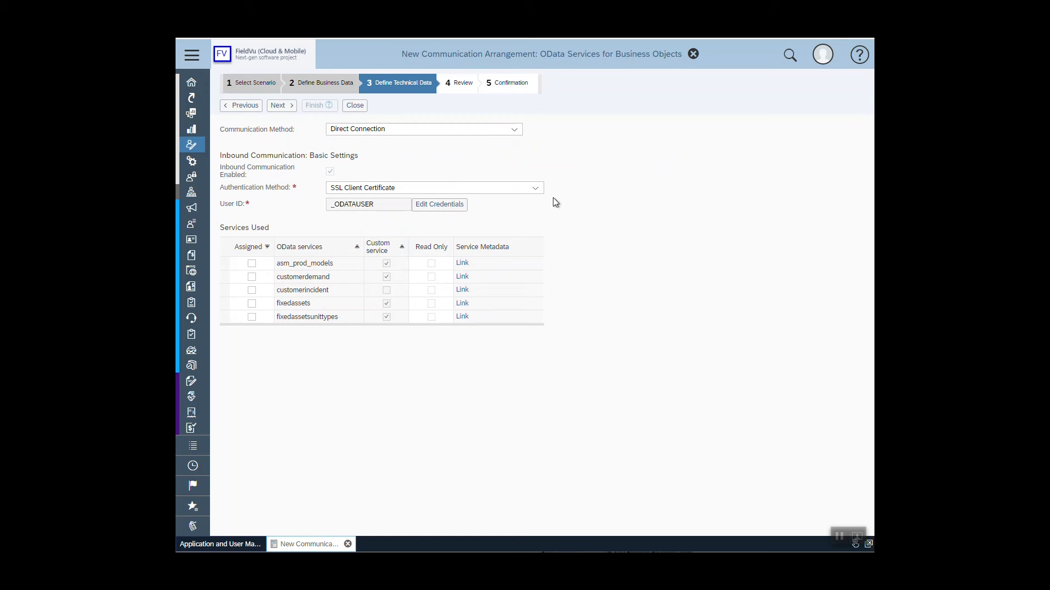
Examine the available authentication methods and the user ID of the inbound communication settings
left_click(539, 193)
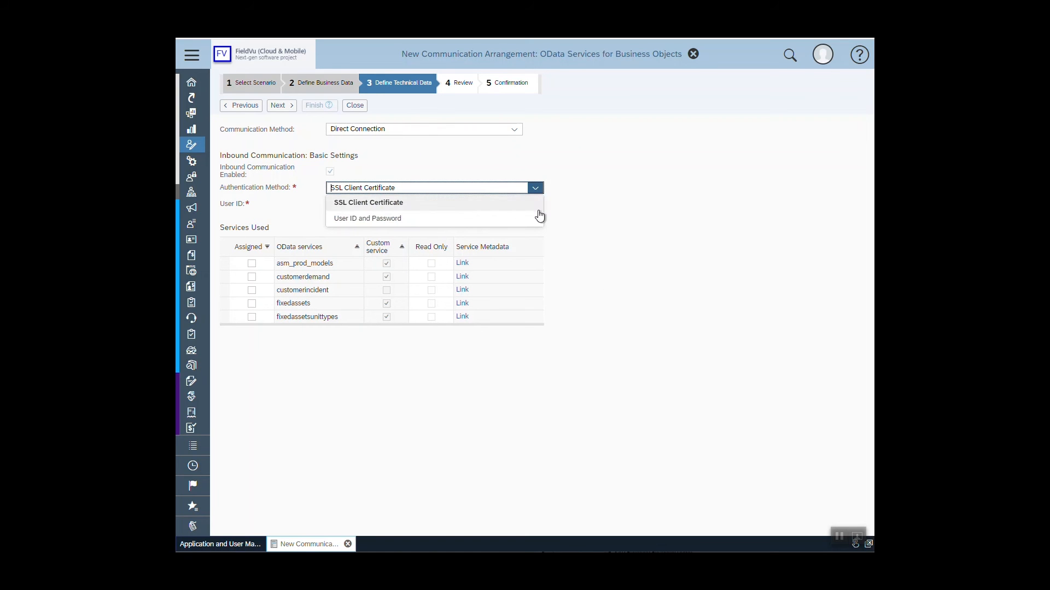
left_click(644, 212)
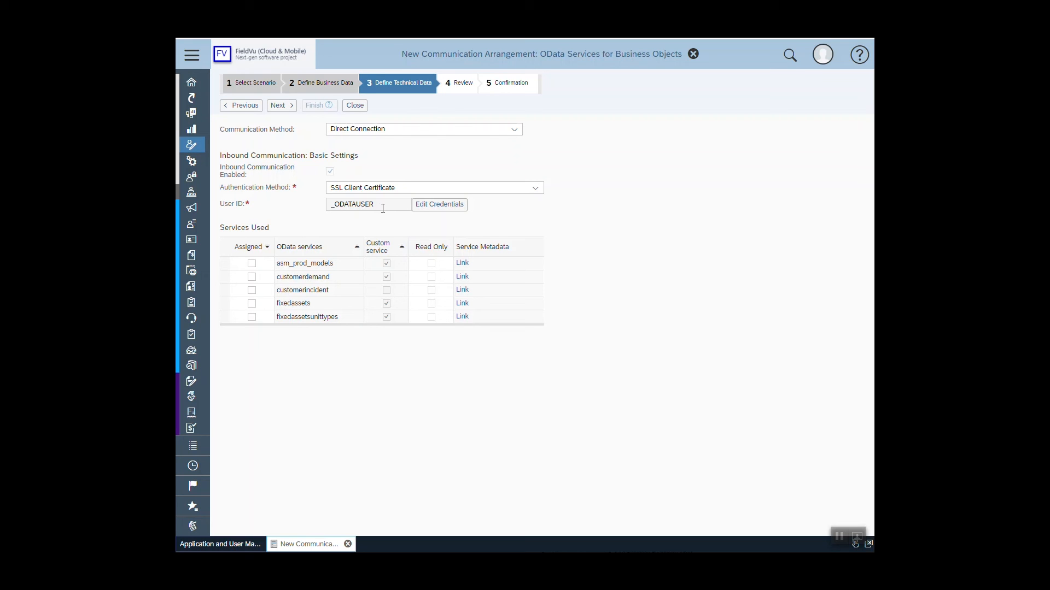
left_click_drag(383, 208, 329, 205)
left_click(366, 438)
Enlarge the list of services used and assign the OData services asm_prod_models, customerdemand and customerincident
left_click_drag(344, 323, 347, 422)
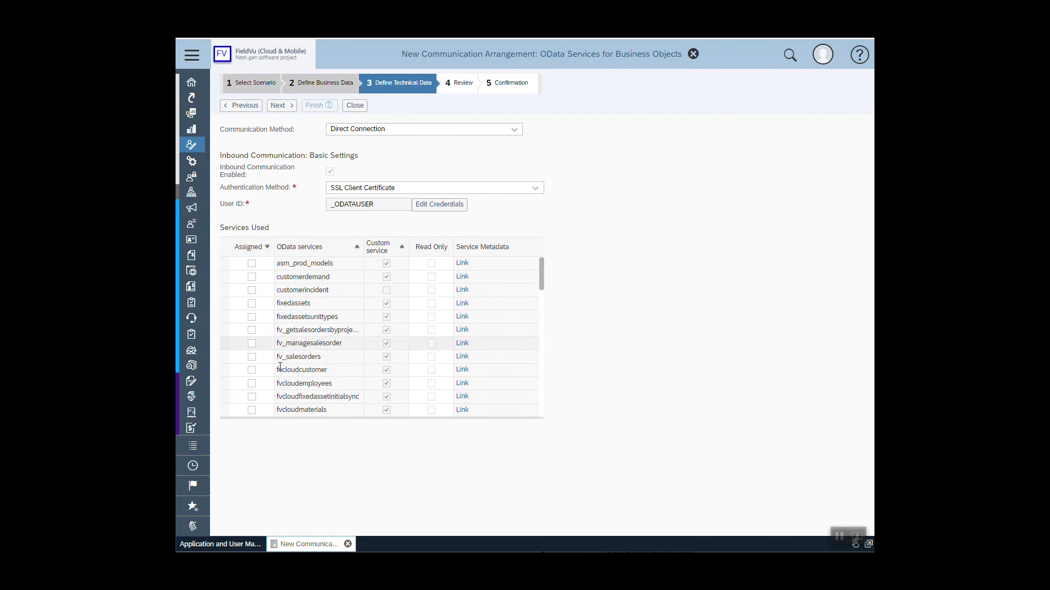
left_click(251, 265)
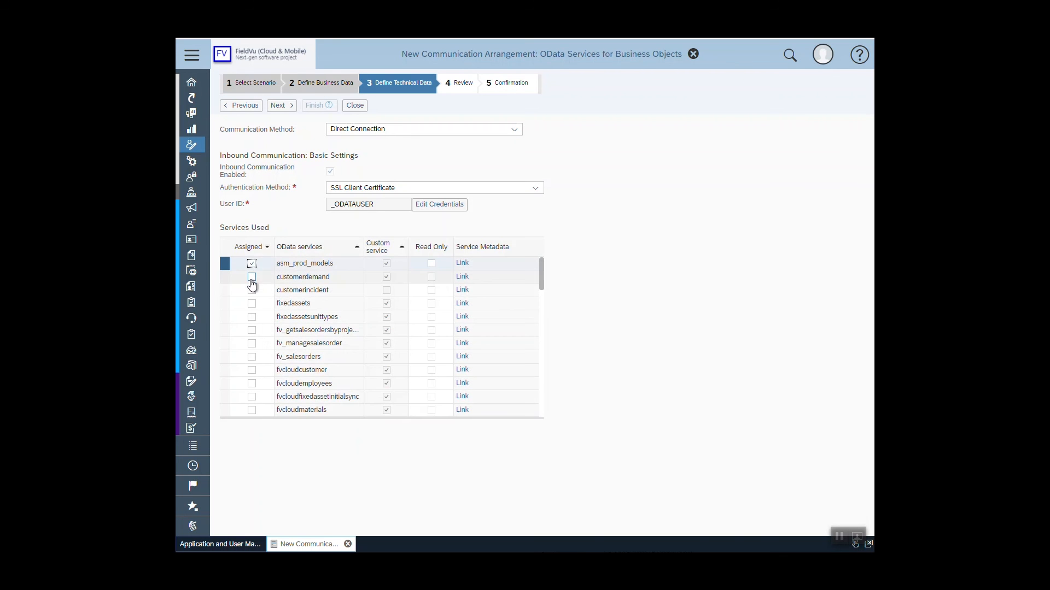
left_click(251, 277)
left_click(251, 290)
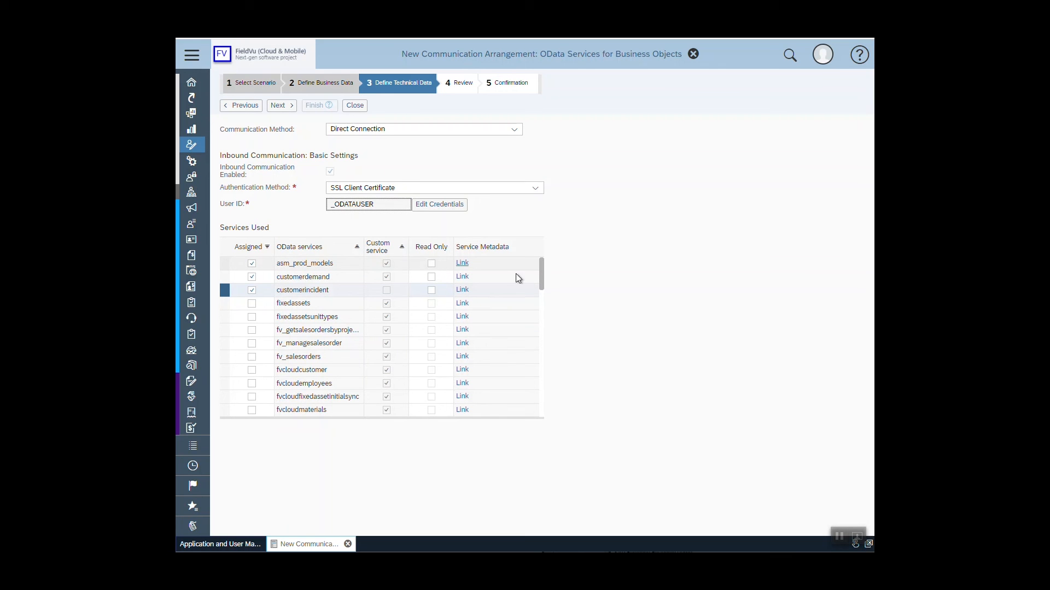
Proceed to the review of the new communication arrangement and finish creating it
left_click(589, 275)
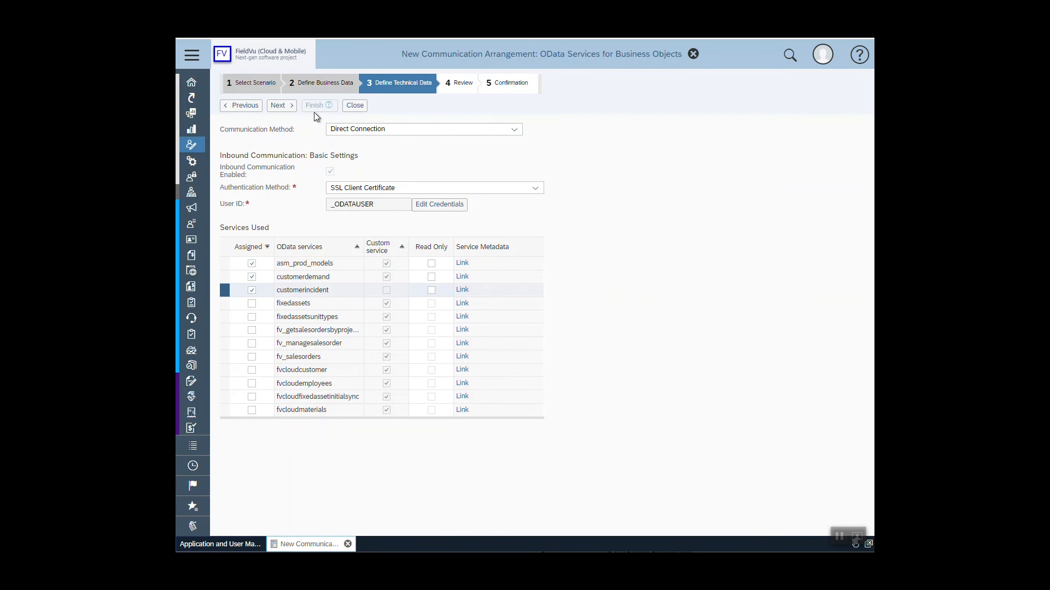
left_click(287, 107)
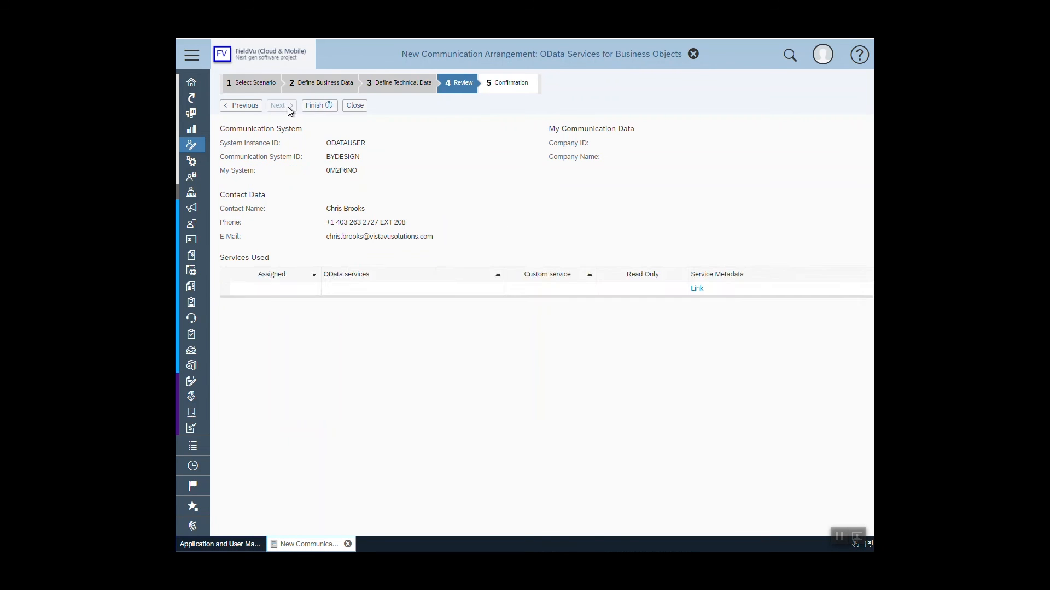
left_click(317, 106)
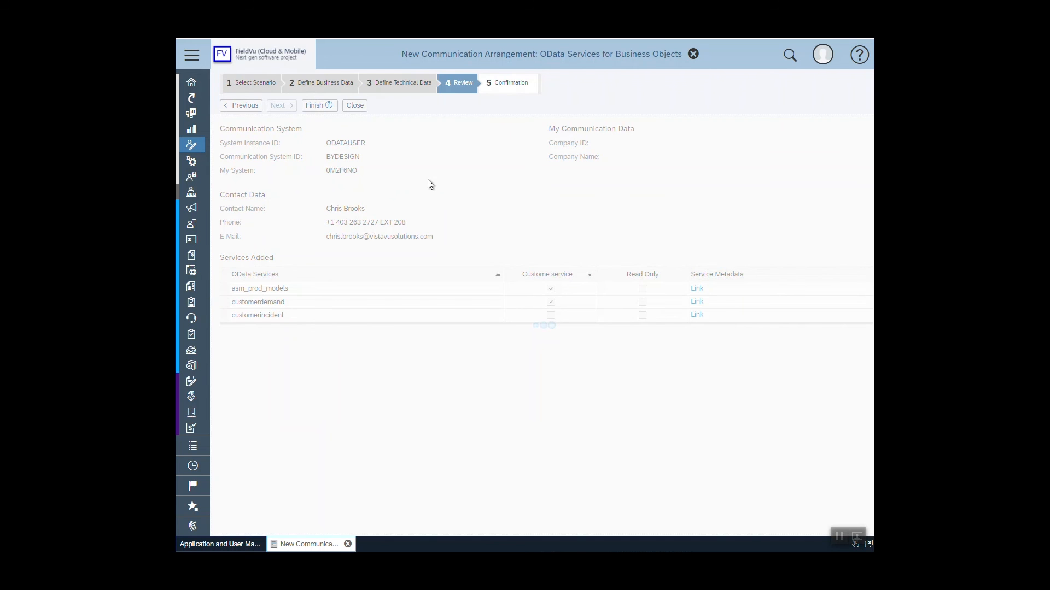